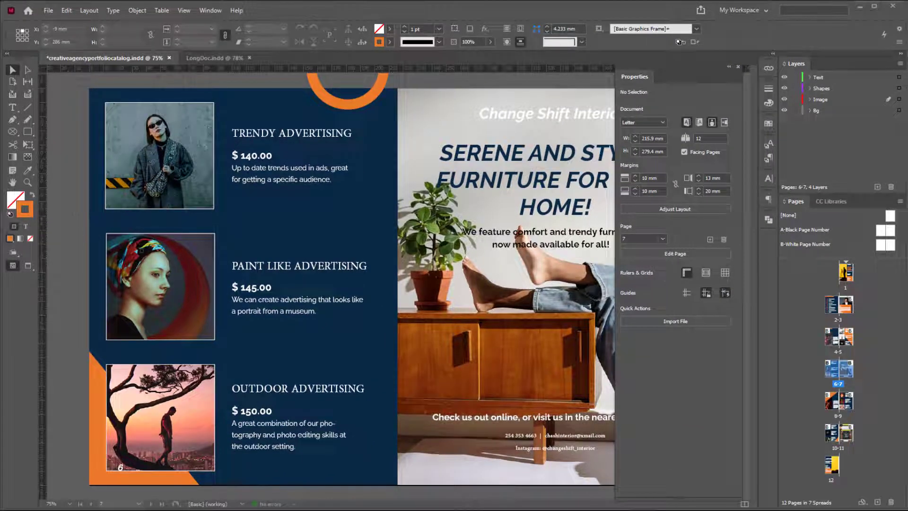
- Give the Paint Like Advertising portrait frame a 3 pt stroke in the Dashed (3 and 2) style
click(200, 242)
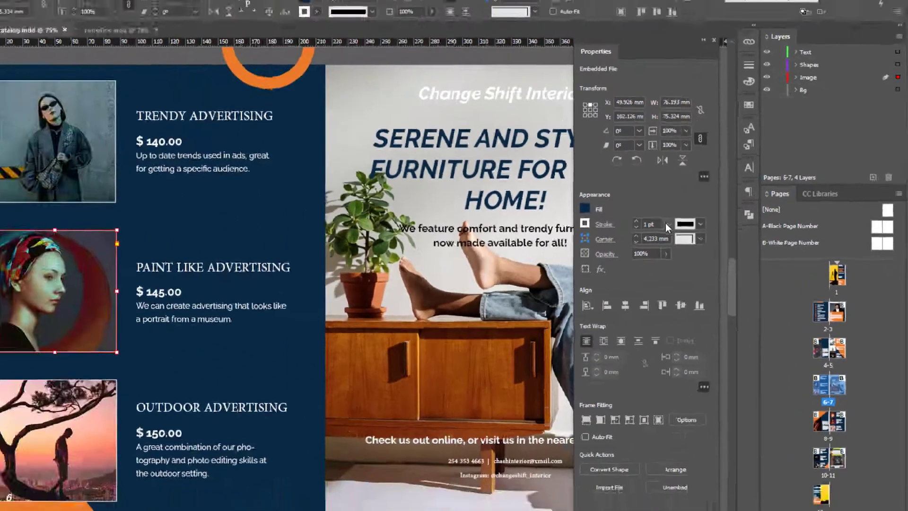
click(529, 206)
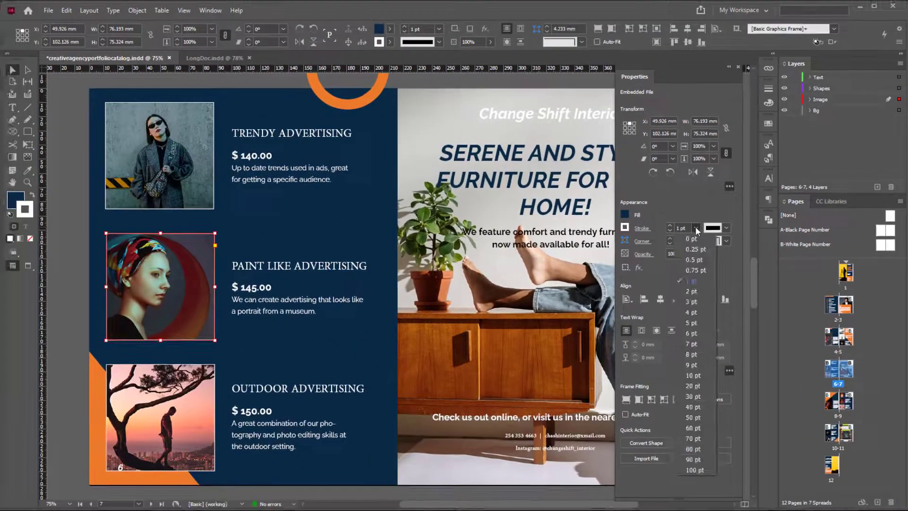
click(697, 300)
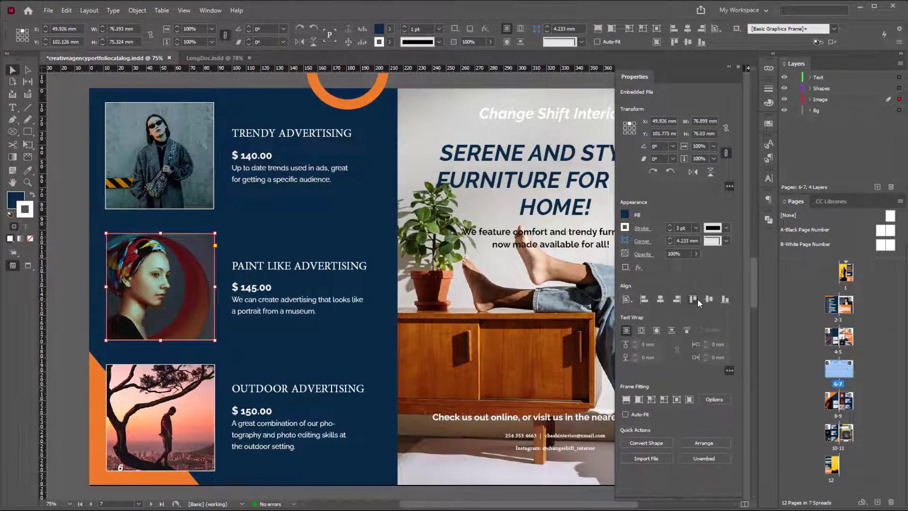
click(727, 229)
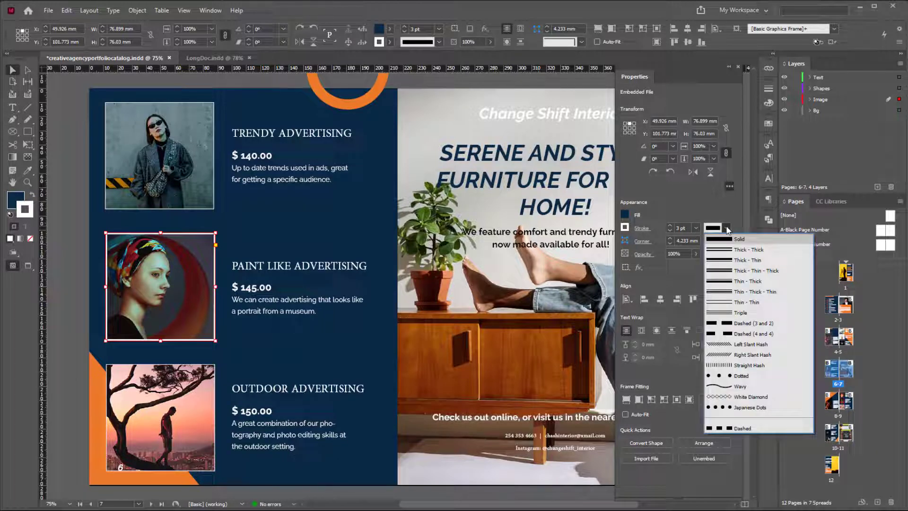
click(735, 325)
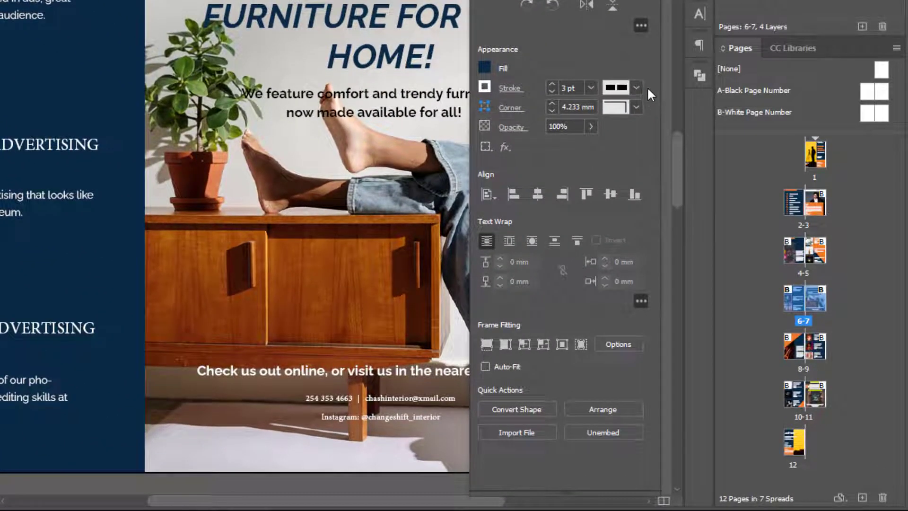
- Color the portrait frame's dashed stroke with the yellow swatch C=0 M=0 Y=100 K=0 and deselect the frame
click(483, 87)
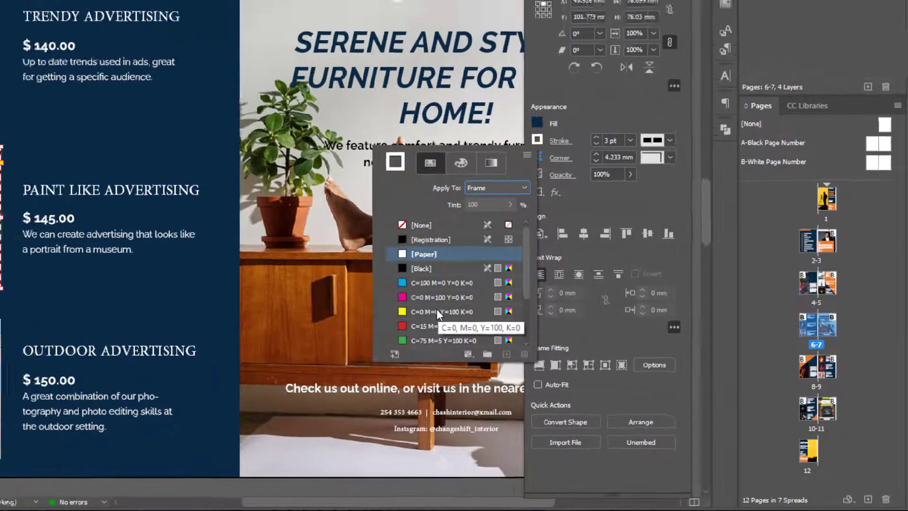
click(437, 312)
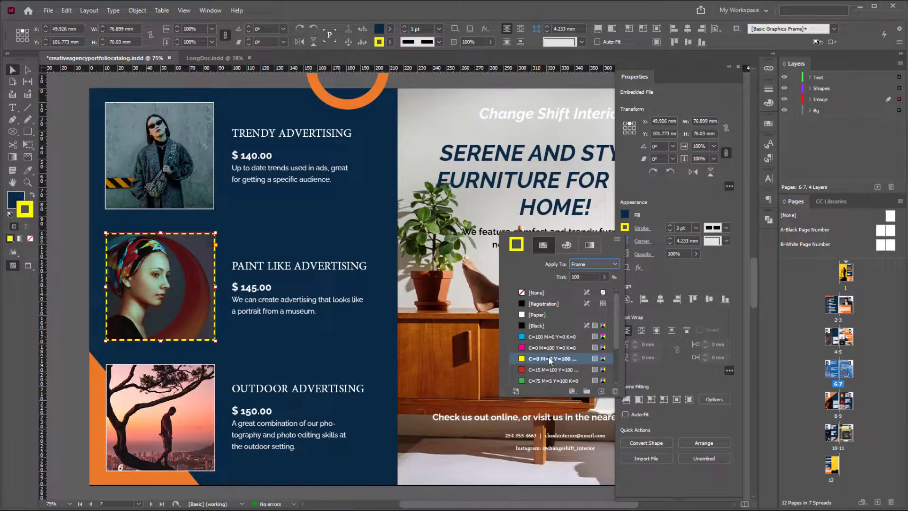
click(665, 206)
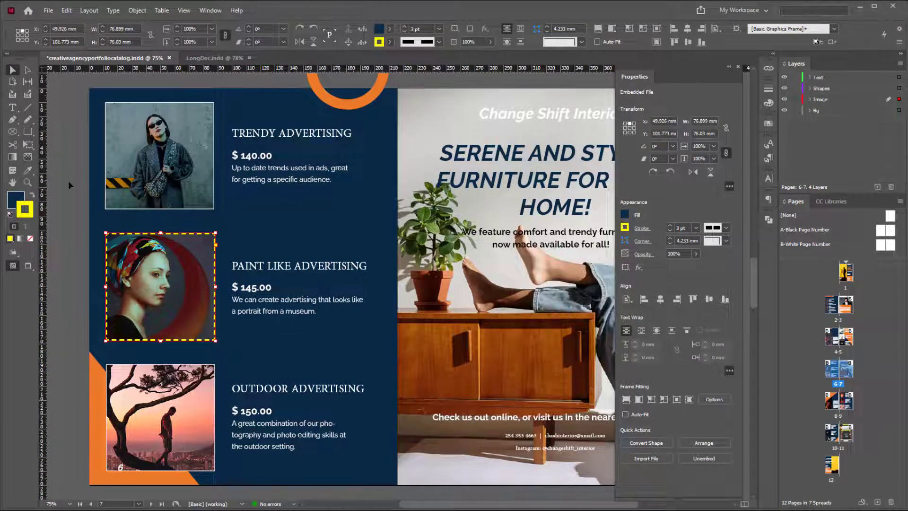
click(68, 181)
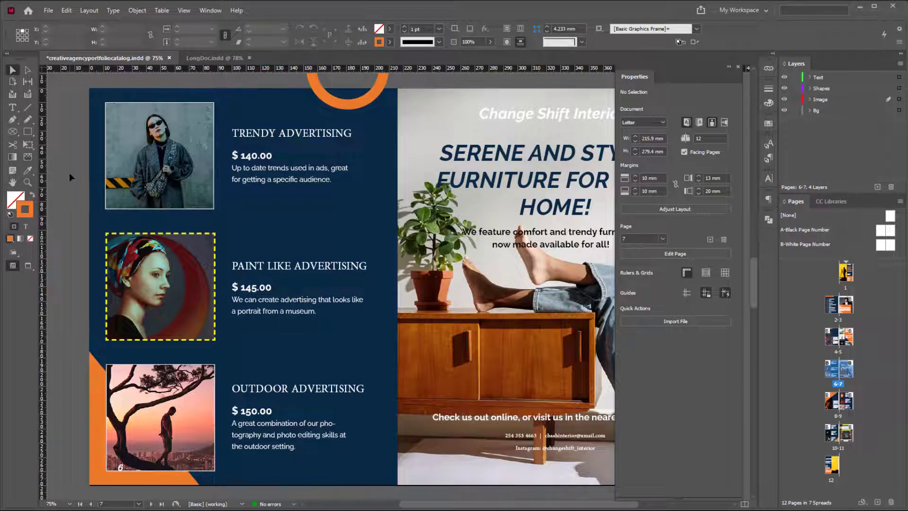
- Switch to the LongDoc.indd document and select the purple flower image on page 20
click(205, 58)
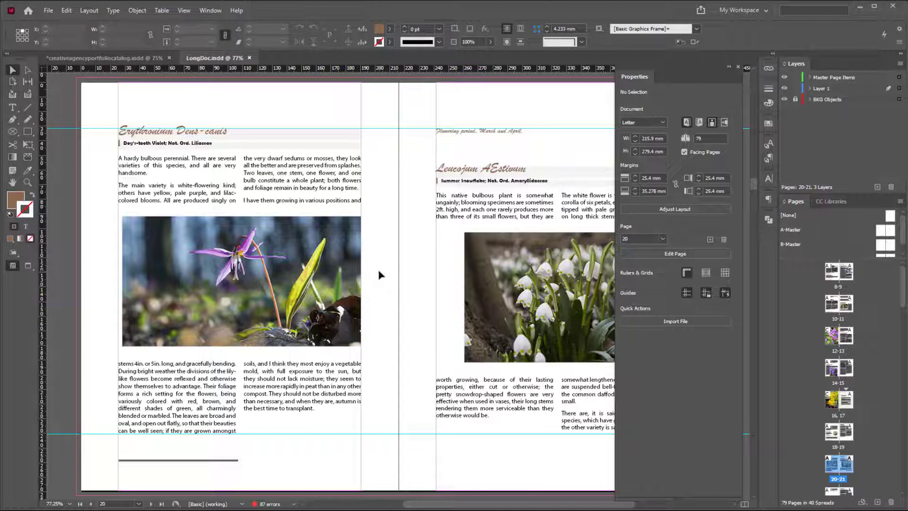
click(345, 267)
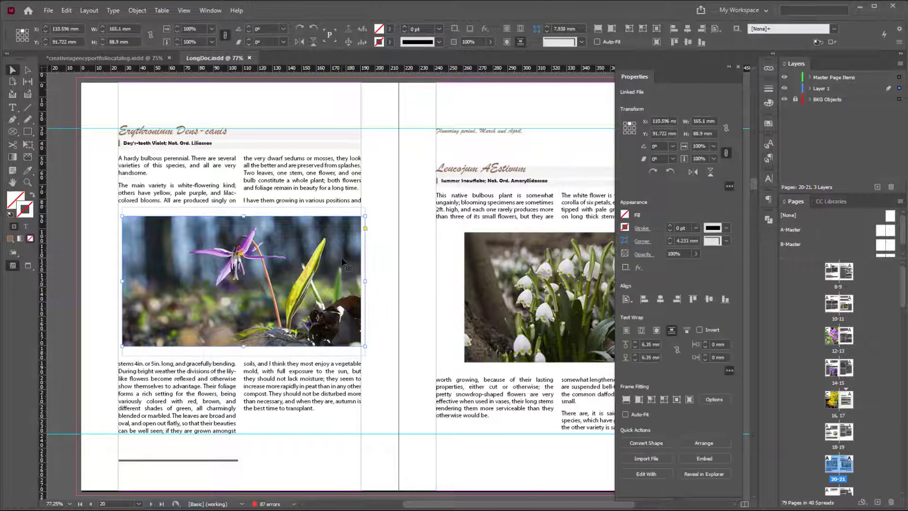
- Try moving the purple flower image up to Y 75 mm, undo it, and switch its text wrap off and back to Jump Object
drag(342, 263, 340, 234)
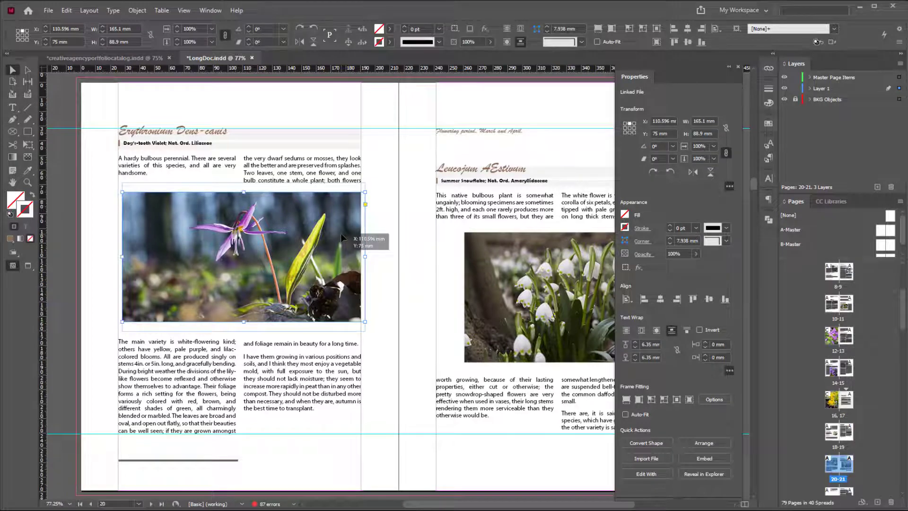
key(ctrl+z)
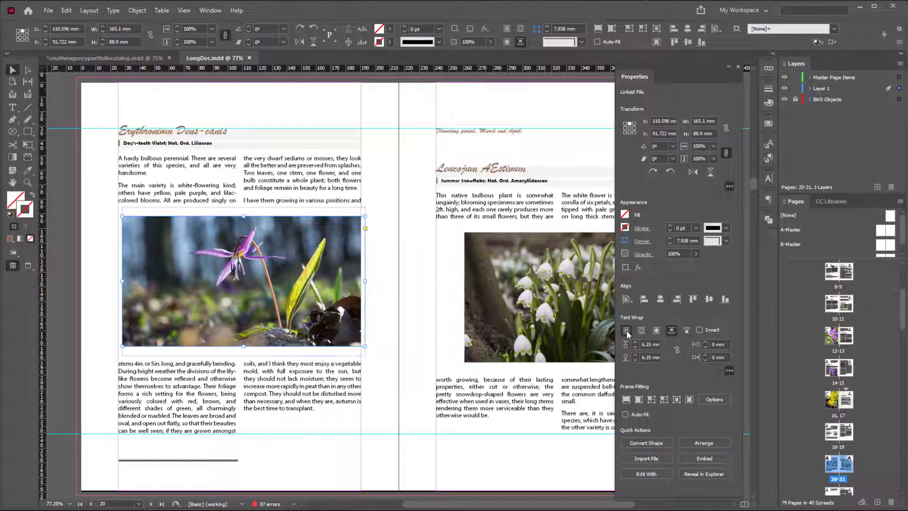
click(626, 331)
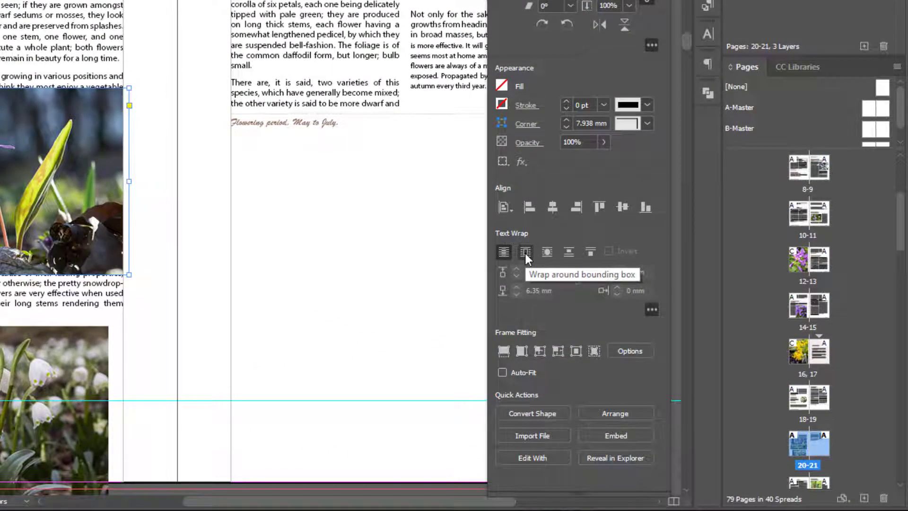
click(570, 252)
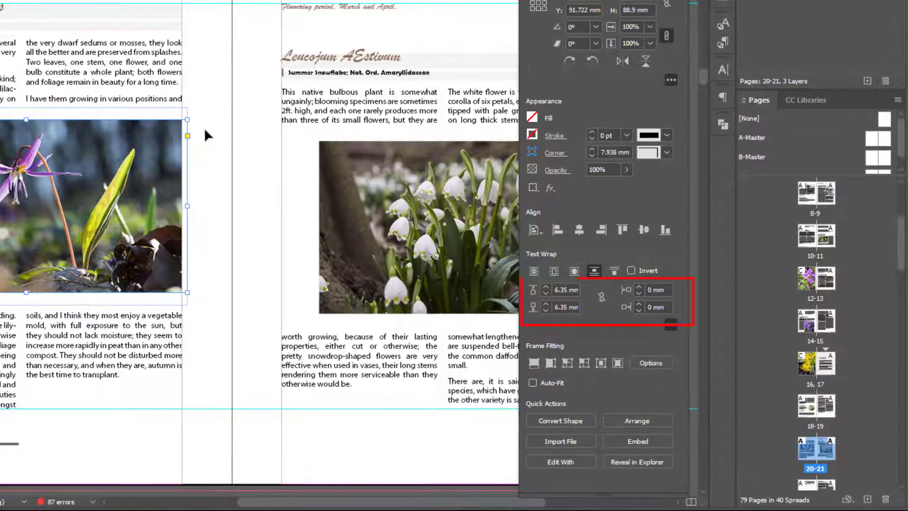
- Make all four text wrap offsets of the purple flower image the same at 6.35 mm, and deselect it
click(601, 297)
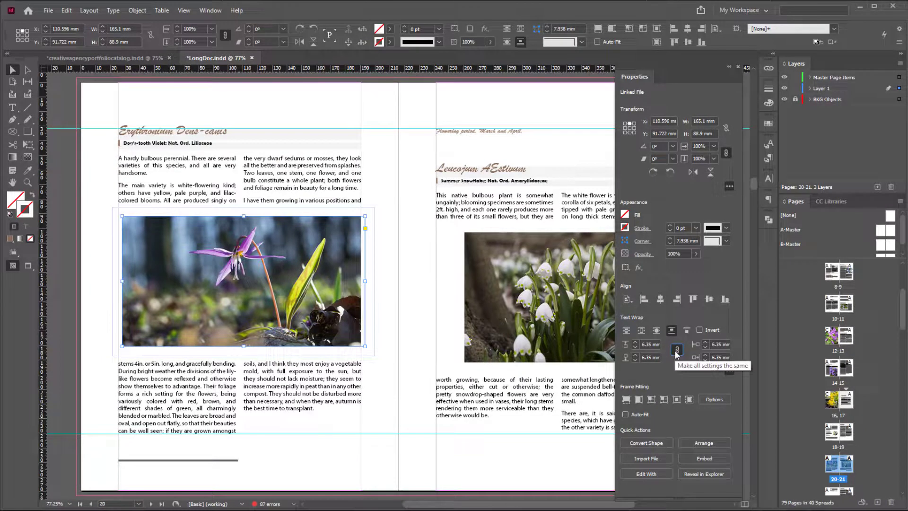
click(676, 351)
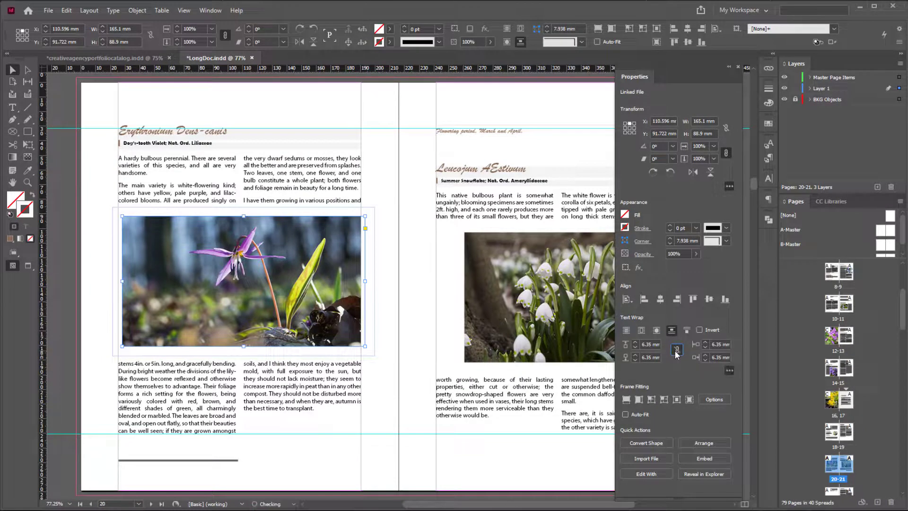
click(391, 235)
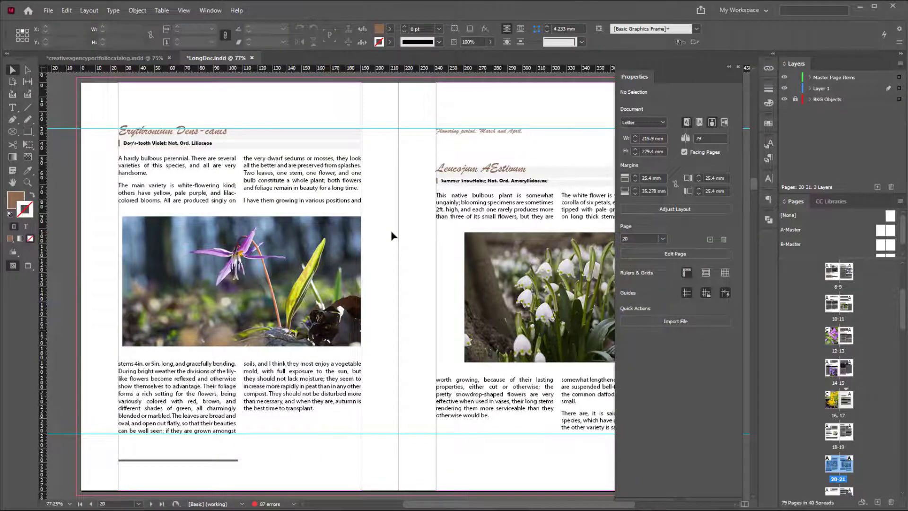
- Convert the frame of the Allium Neapolitanum image on page 18 to a rounded rectangle
scroll(393, 237, up, 10)
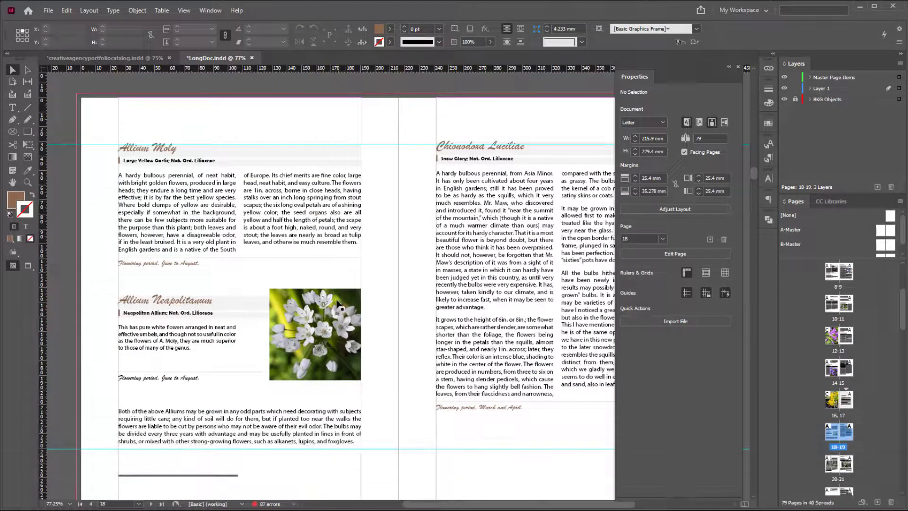
click(361, 305)
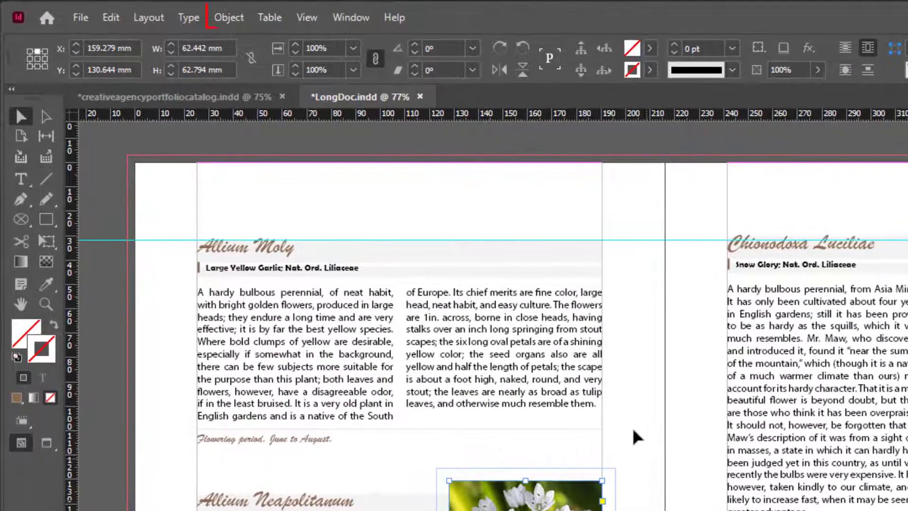
click(229, 18)
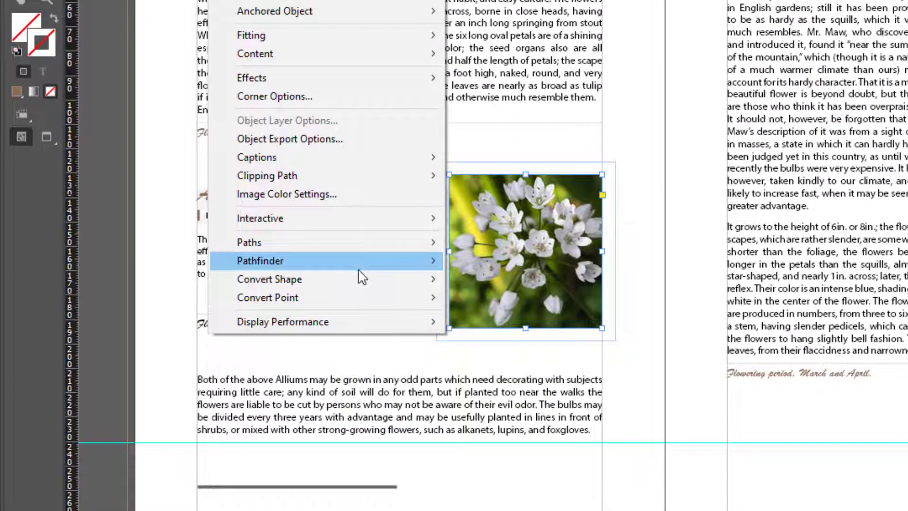
mouse_move(359, 276)
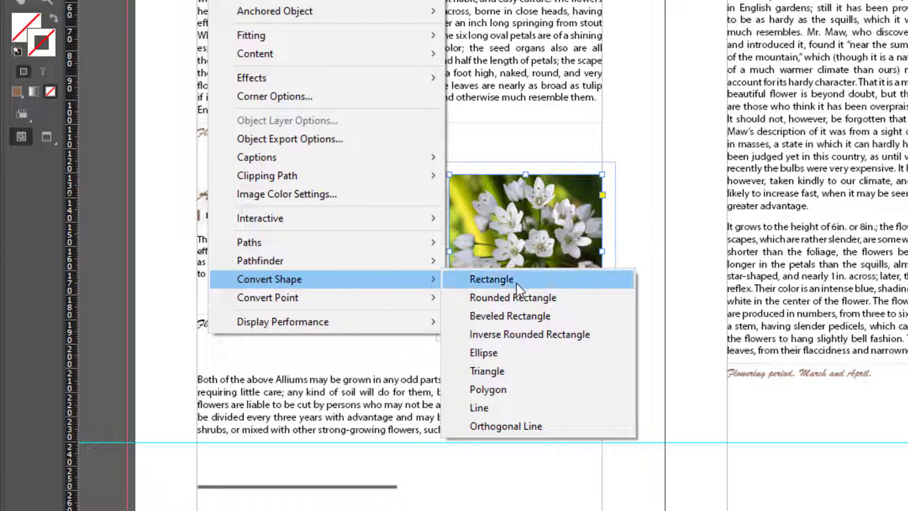
click(546, 297)
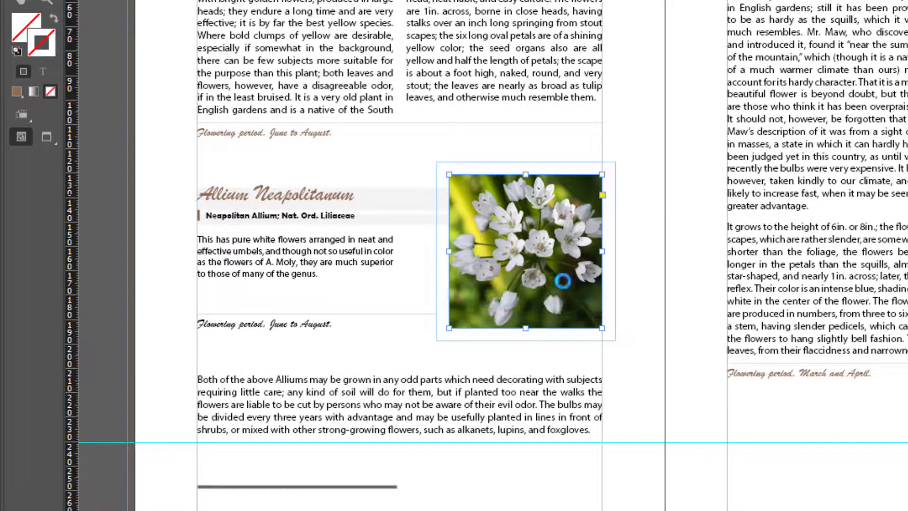
click(643, 222)
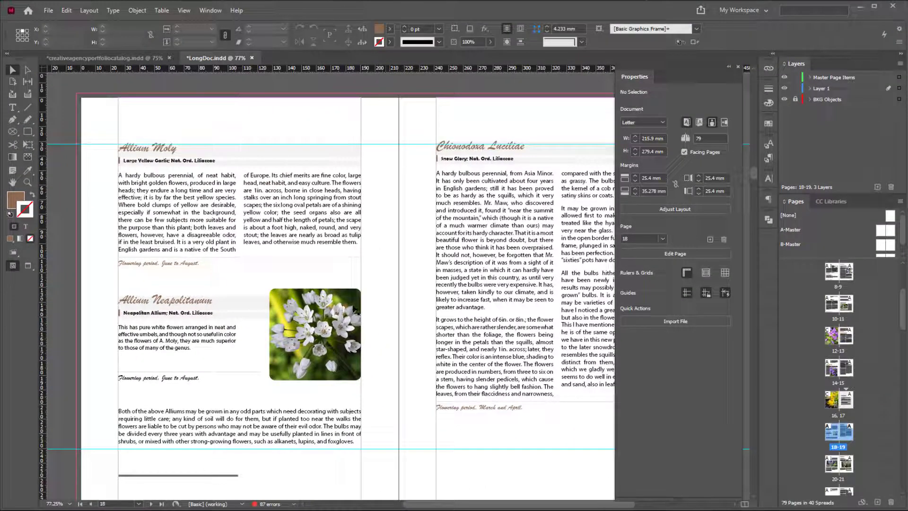
- Convert the Allium Neapolitanum image frame to an ellipse and widen it on its left side to about 65.1 mm
click(357, 310)
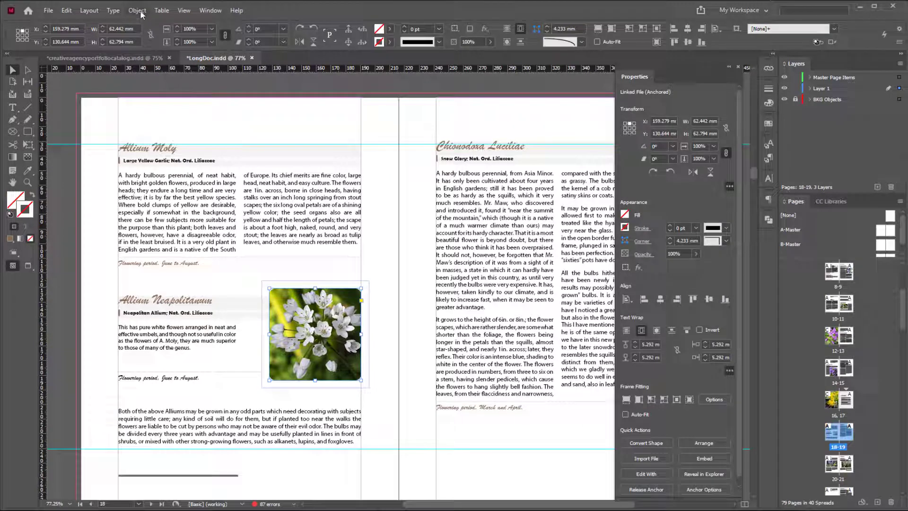
click(138, 11)
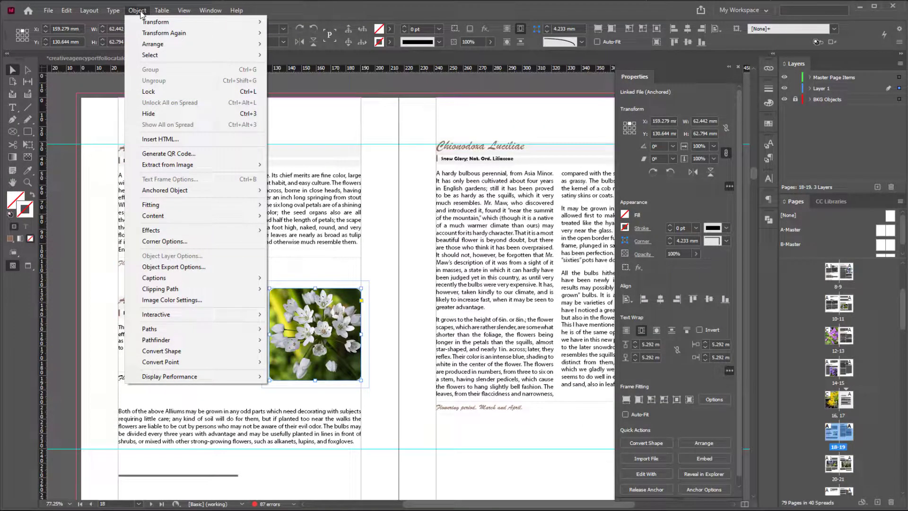
mouse_move(214, 350)
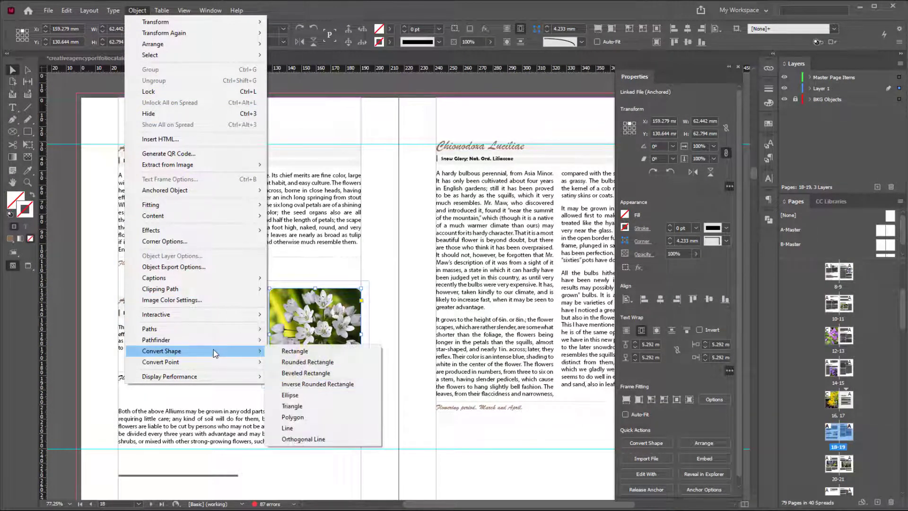
click(298, 399)
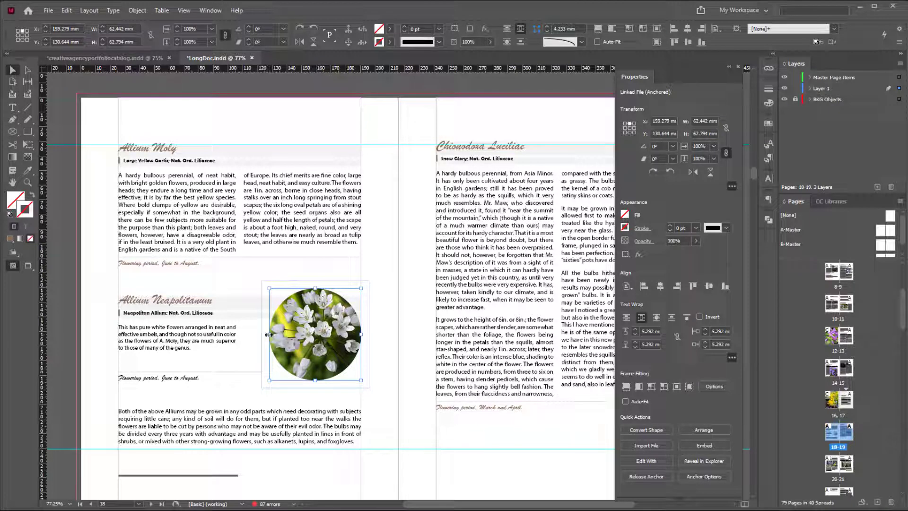
drag(265, 335, 265, 335)
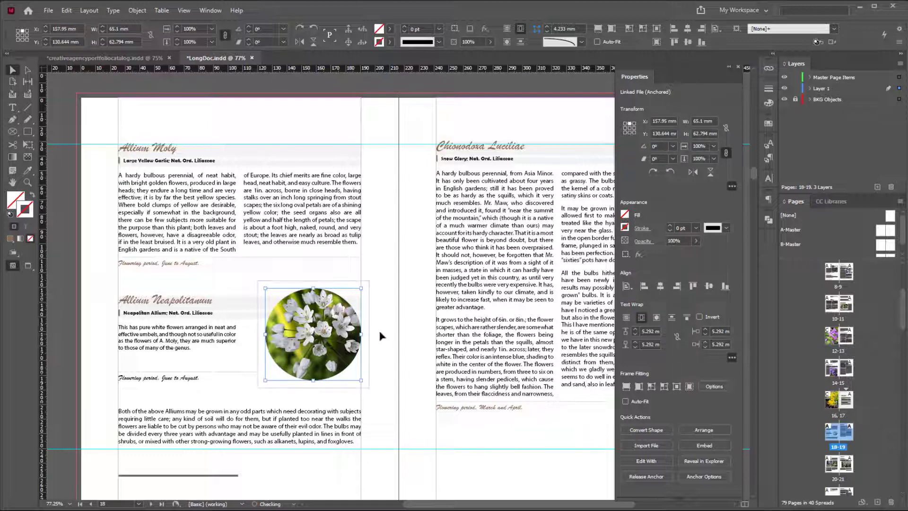
click(381, 336)
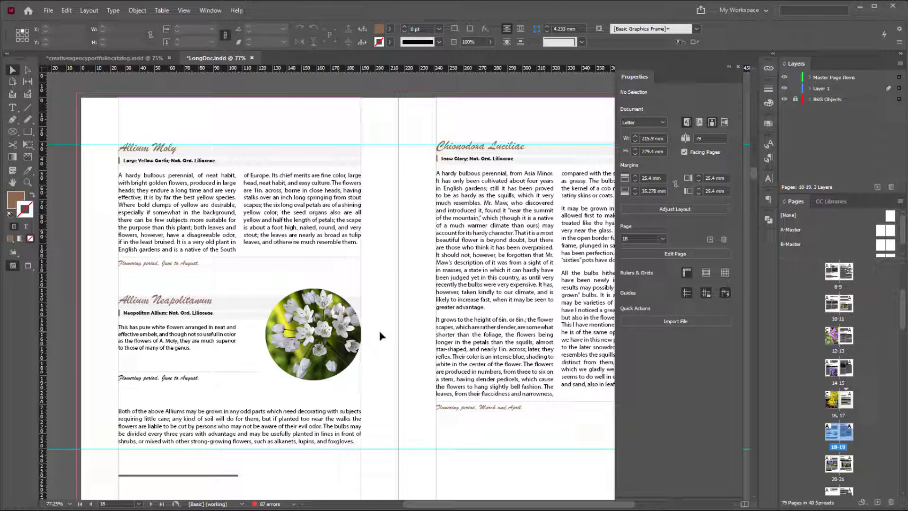
- Bevel the corners of the Erythronium Dens-canis image on page 20 and set the corner size to 9 mm
scroll(381, 336, down, 10)
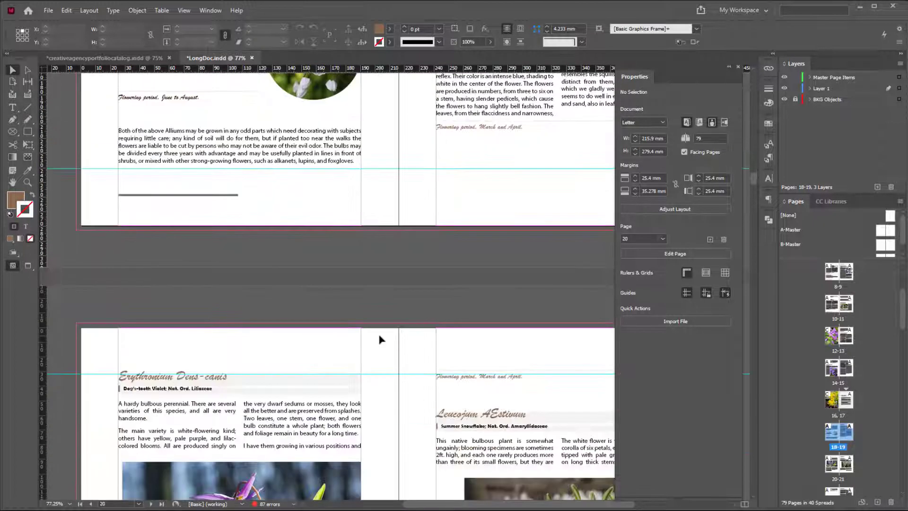
scroll(381, 340, down, 4)
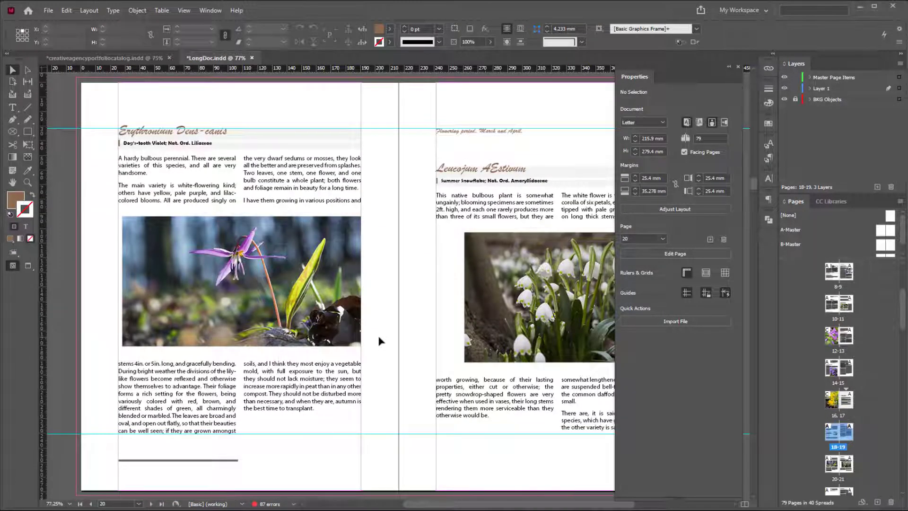
click(379, 338)
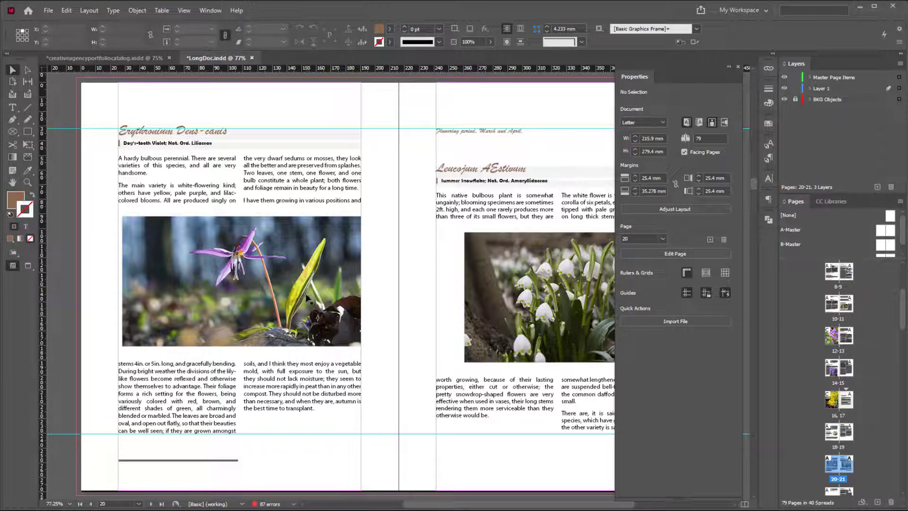
click(337, 244)
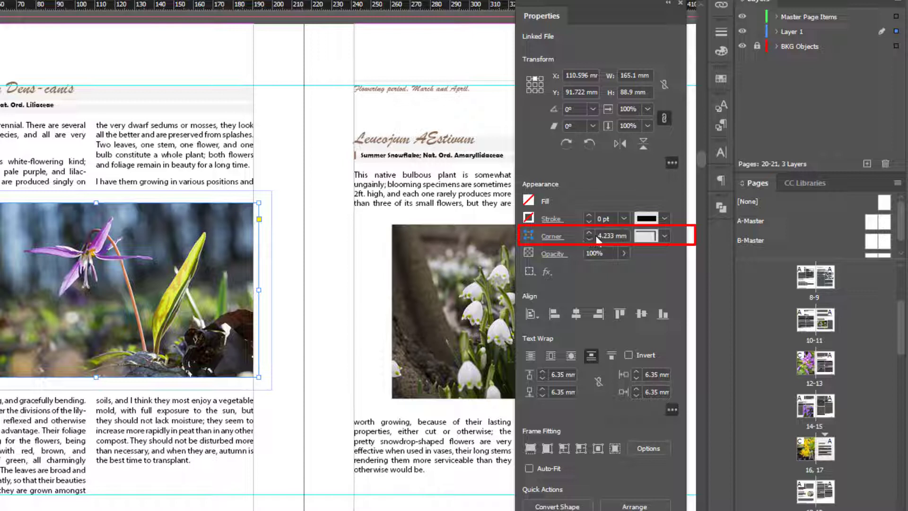
click(665, 235)
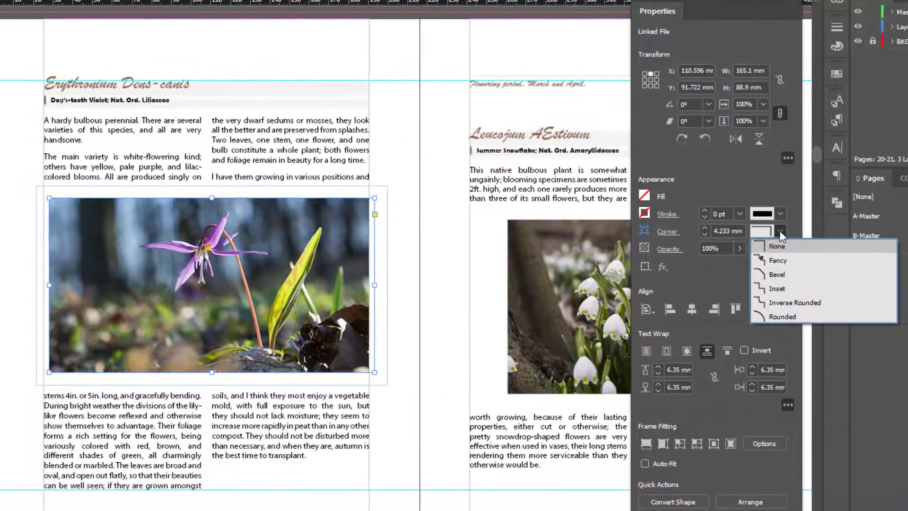
click(783, 272)
click(705, 228)
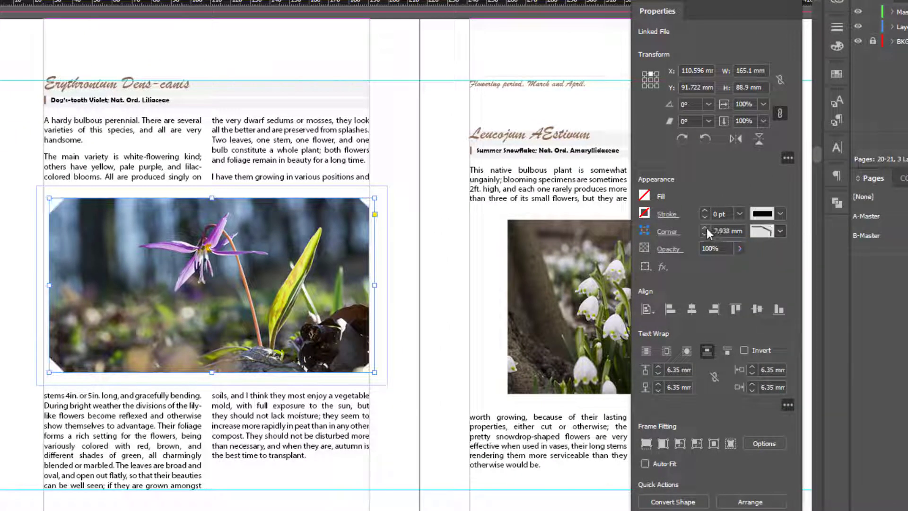
click(707, 228)
- Change the corner style of the Erythronium Dens-canis image to Rounded and deselect it
click(780, 231)
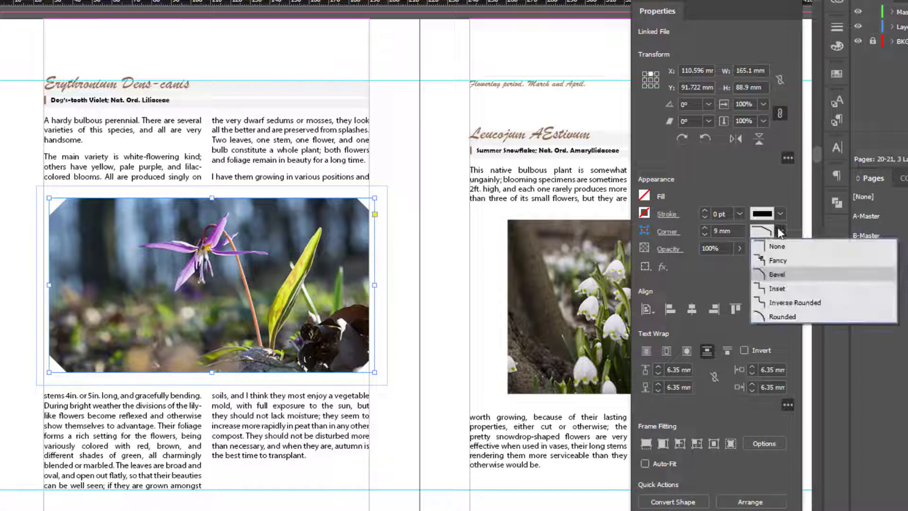
click(780, 313)
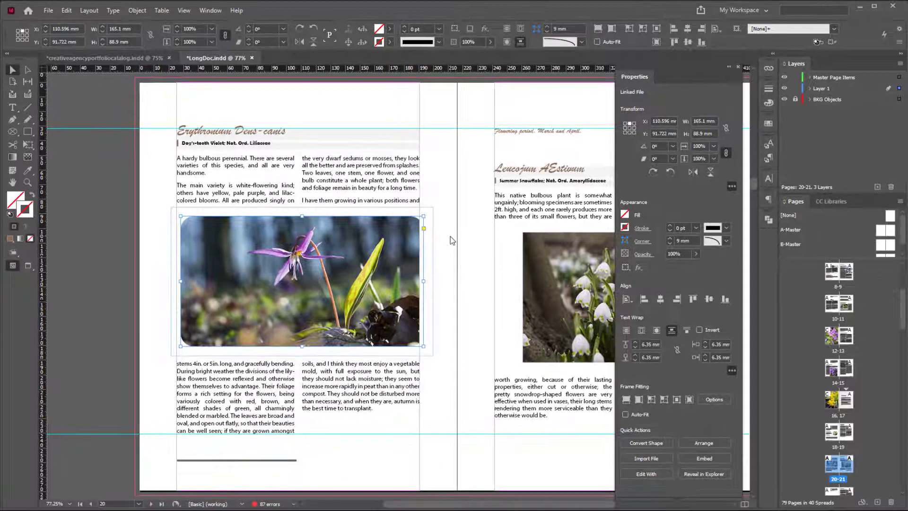
click(450, 239)
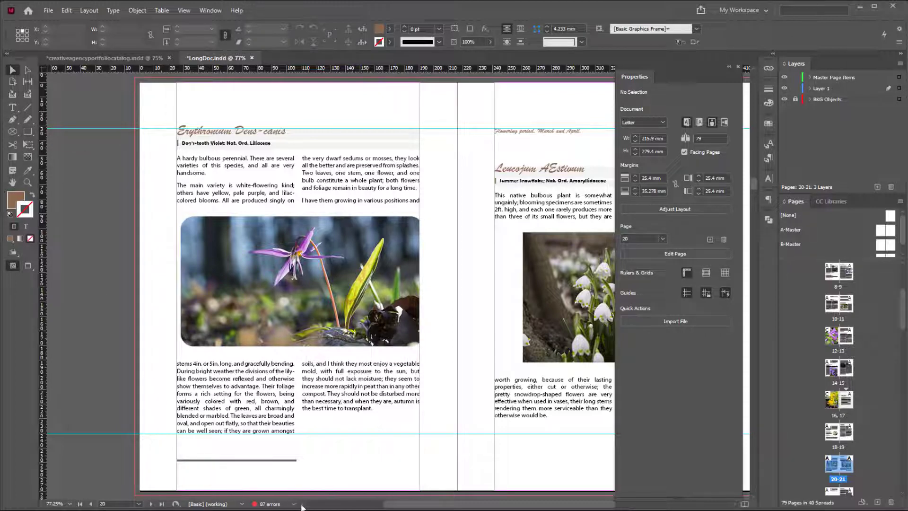
- Draw a rectangle about 73 mm by 22.5 mm on the pasteboard beside page 20 and give it rounded corners
scroll(305, 505, left, 3)
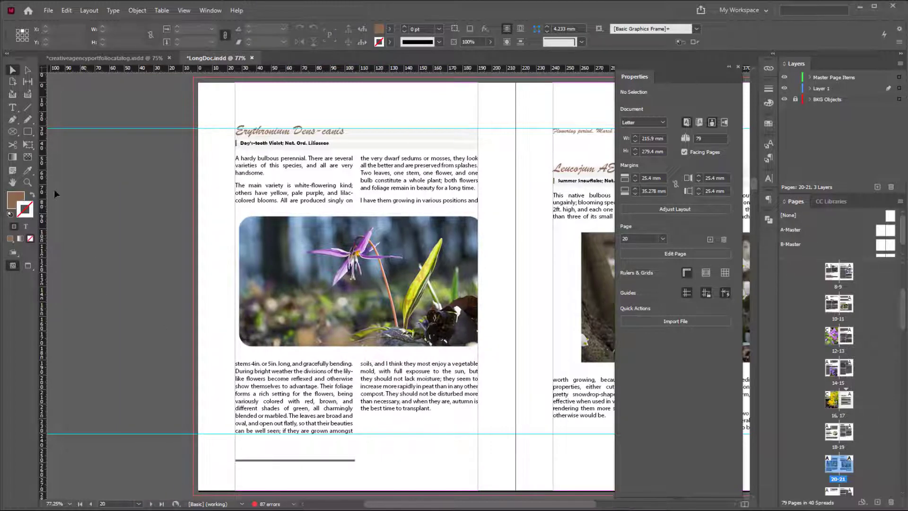
click(27, 131)
drag(68, 169, 175, 202)
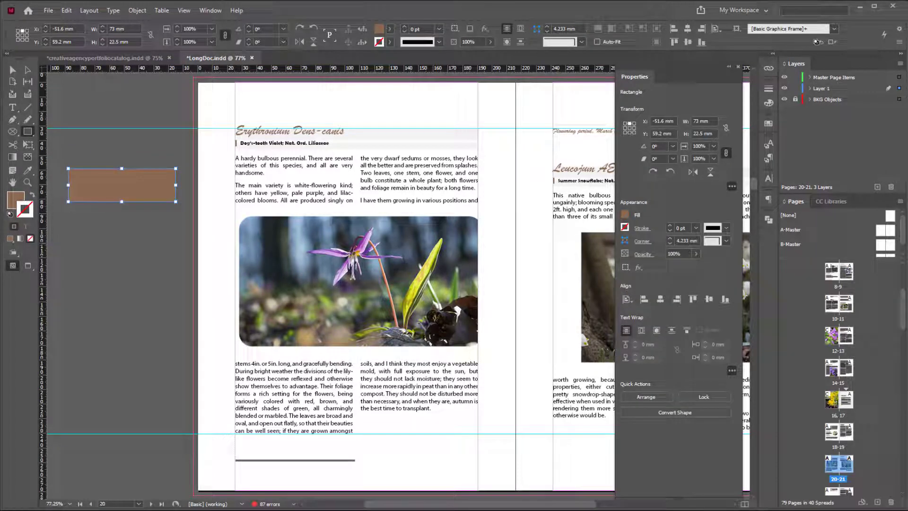
click(726, 241)
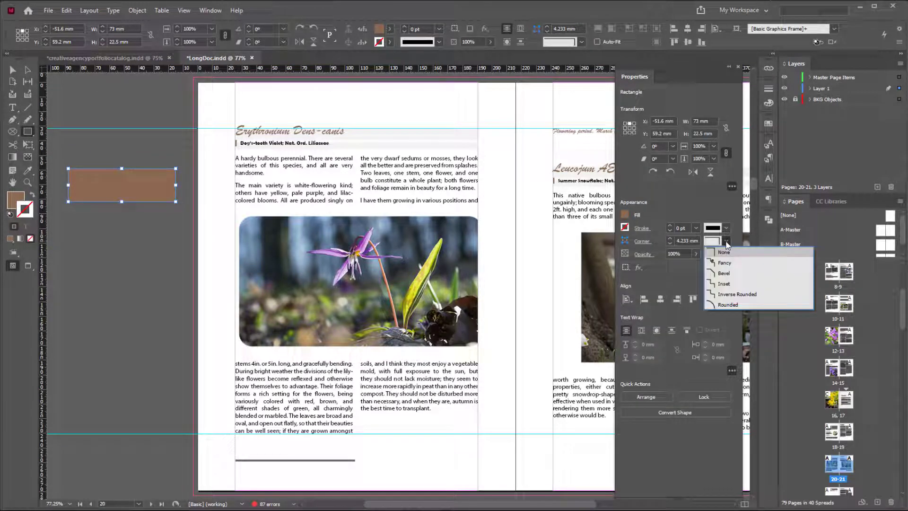
click(730, 305)
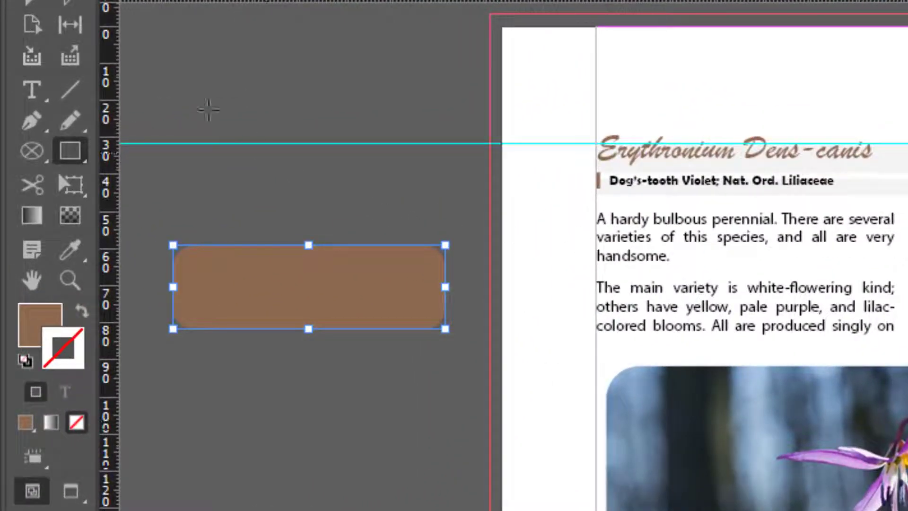
click(38, 2)
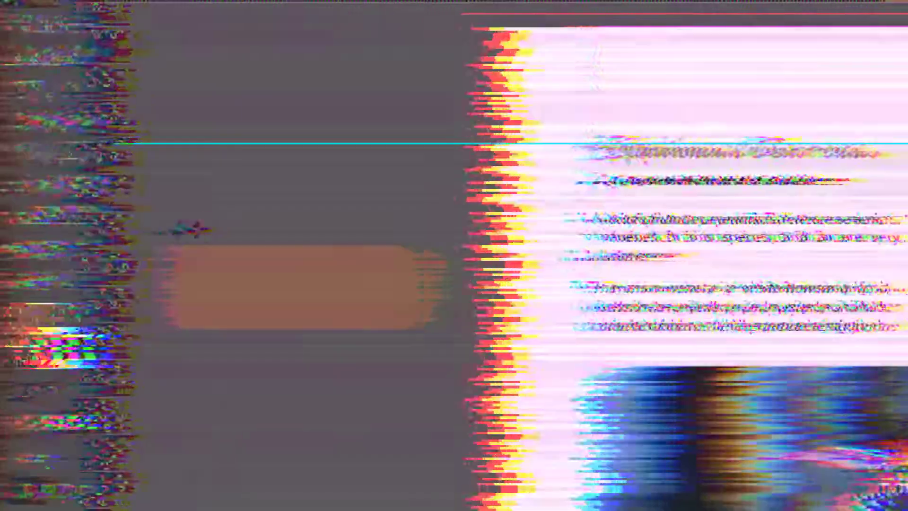